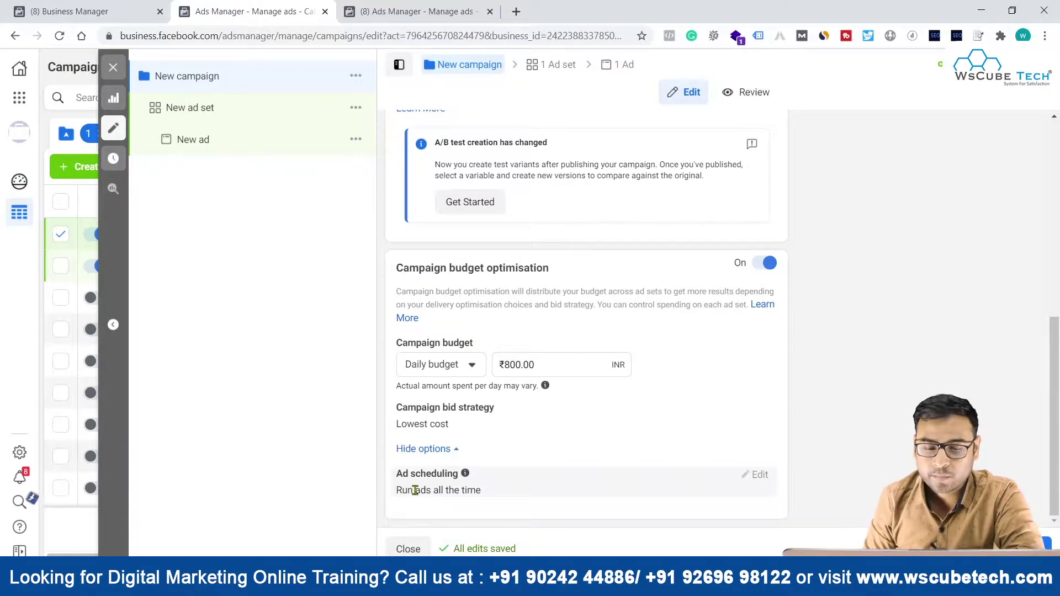
Switch the campaign budget type to Lifetime budget.
mouse_move(500, 407)
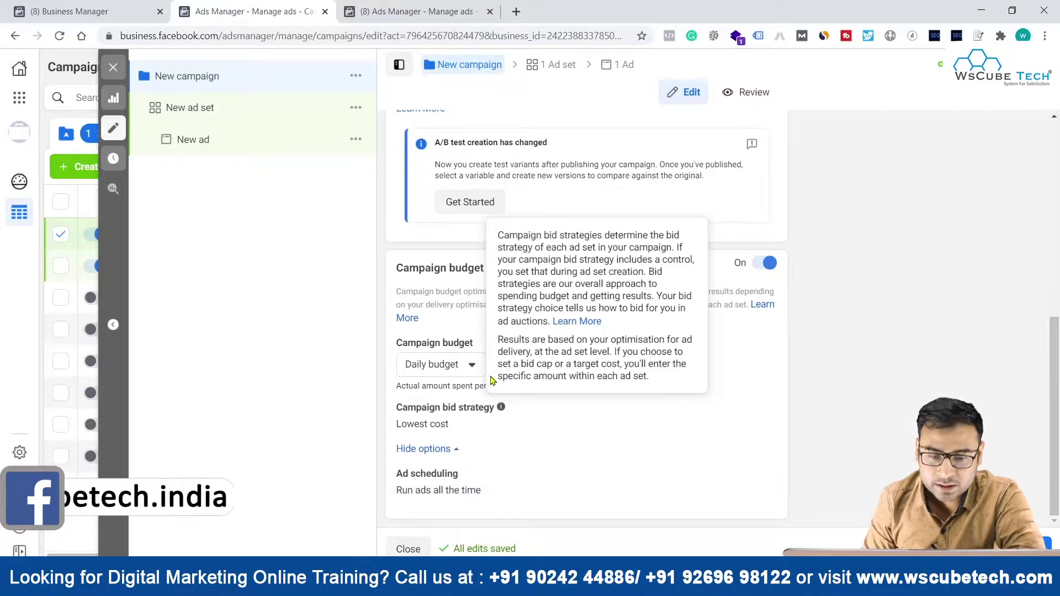
click(421, 364)
click(441, 418)
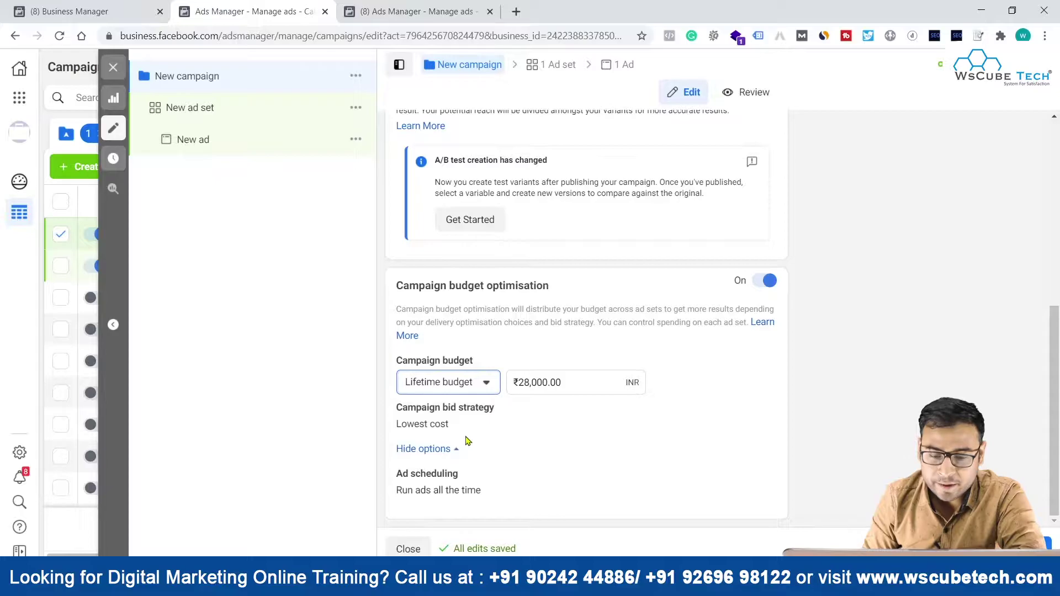
Set the lifetime budget amount to ₹6,000 and expand the Ad scheduling settings.
click(558, 381)
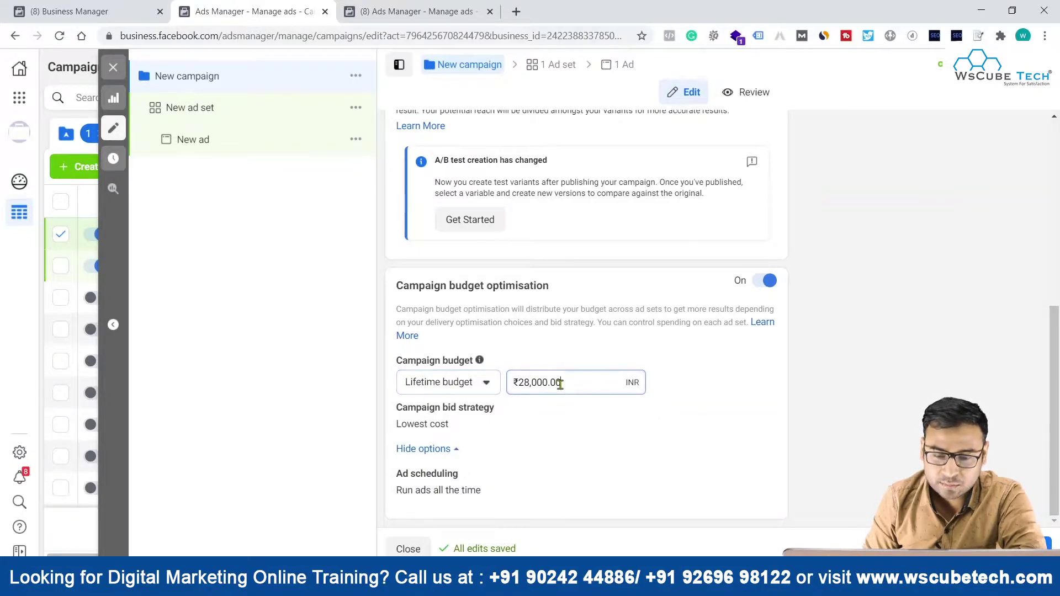
key(ctrl+a)
text(6000)
click(594, 445)
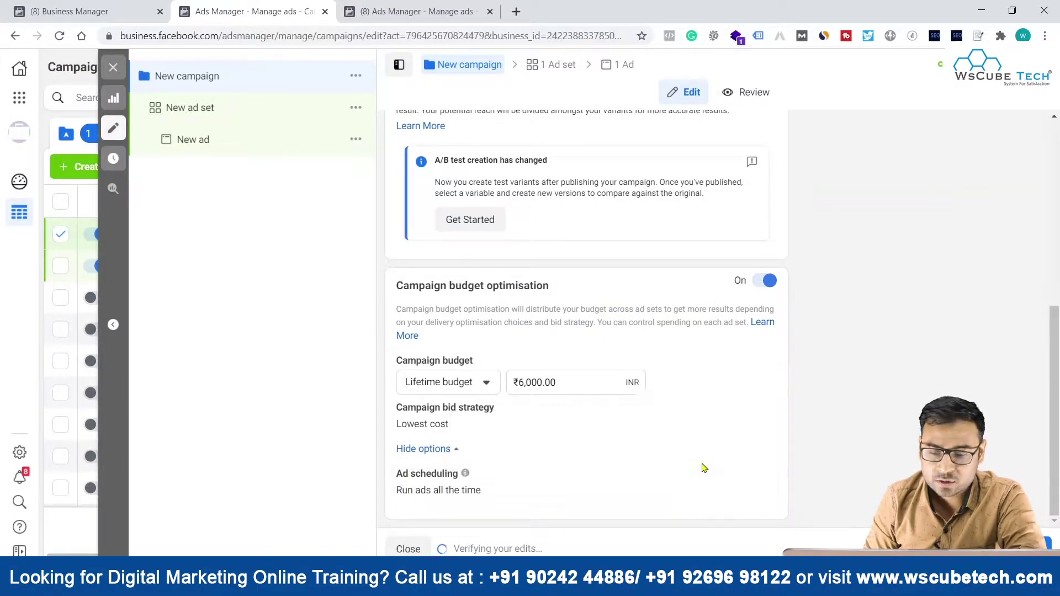
click(757, 476)
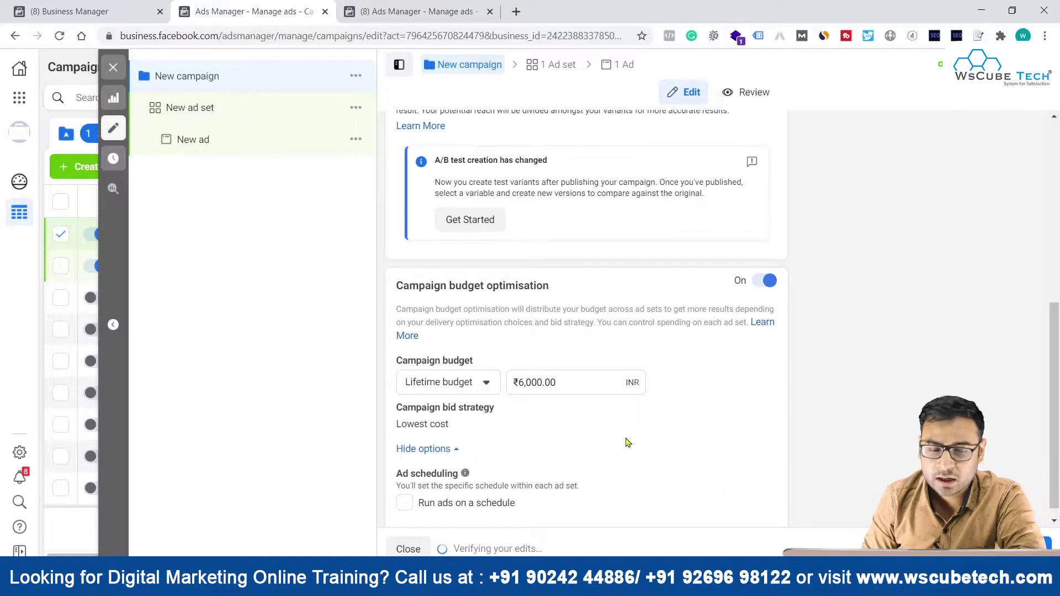
Enable the 'Run ads on a schedule' checkbox under Ad scheduling.
click(406, 491)
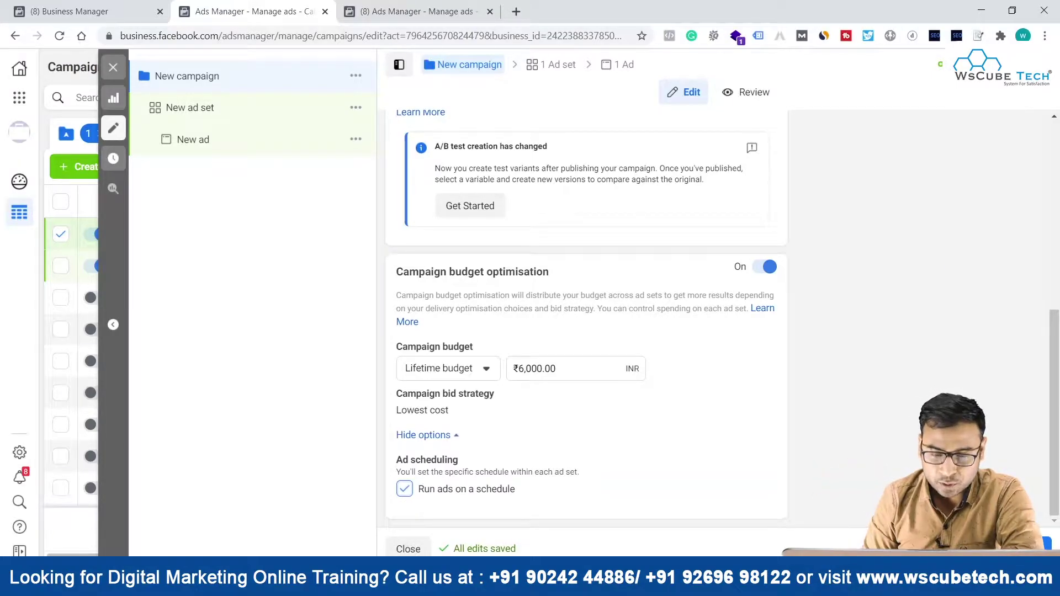
In Edraw MindMaster, centre the Ad Schedule map and add a subtopic under Your Business operation.
key(alt+Tab)
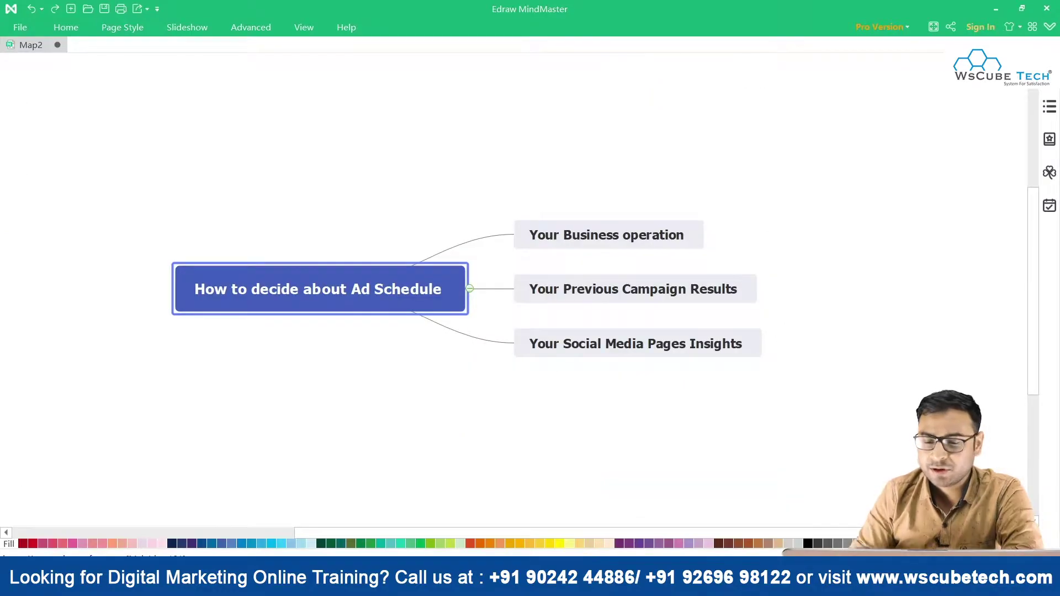
drag(300, 293, 296, 257)
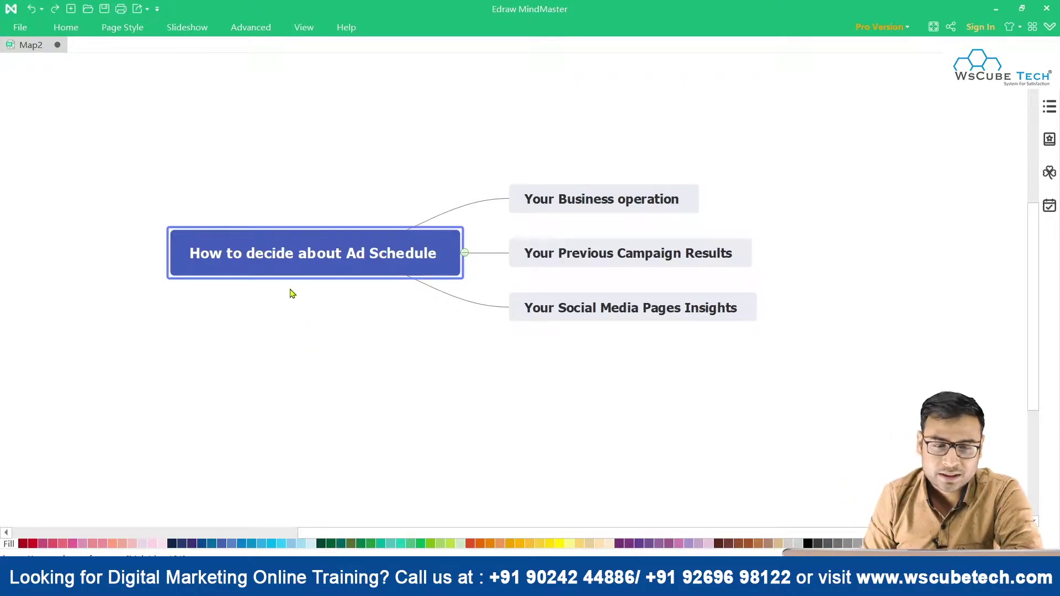
drag(270, 268, 305, 272)
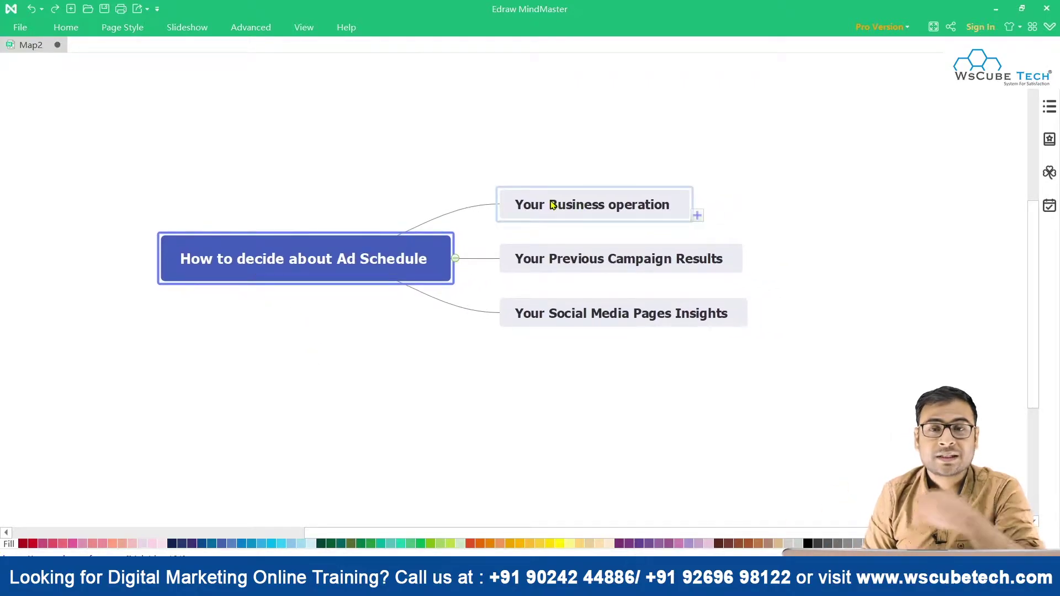
click(639, 200)
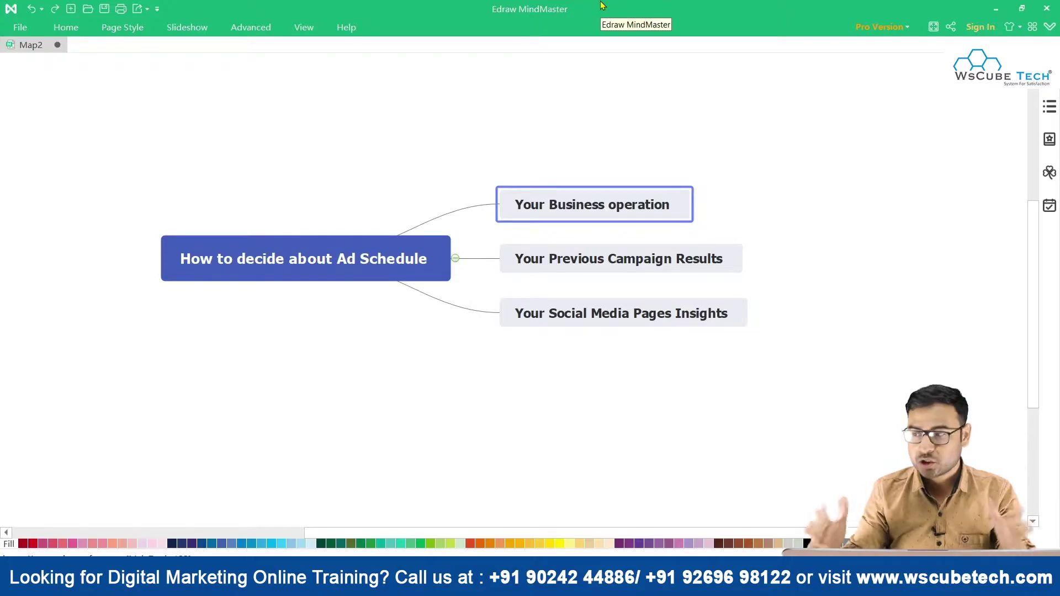
click(698, 216)
Enter '9am - 9pm ,' as the Your Business operation subtopic, then return to Chrome.
text(9a, +)
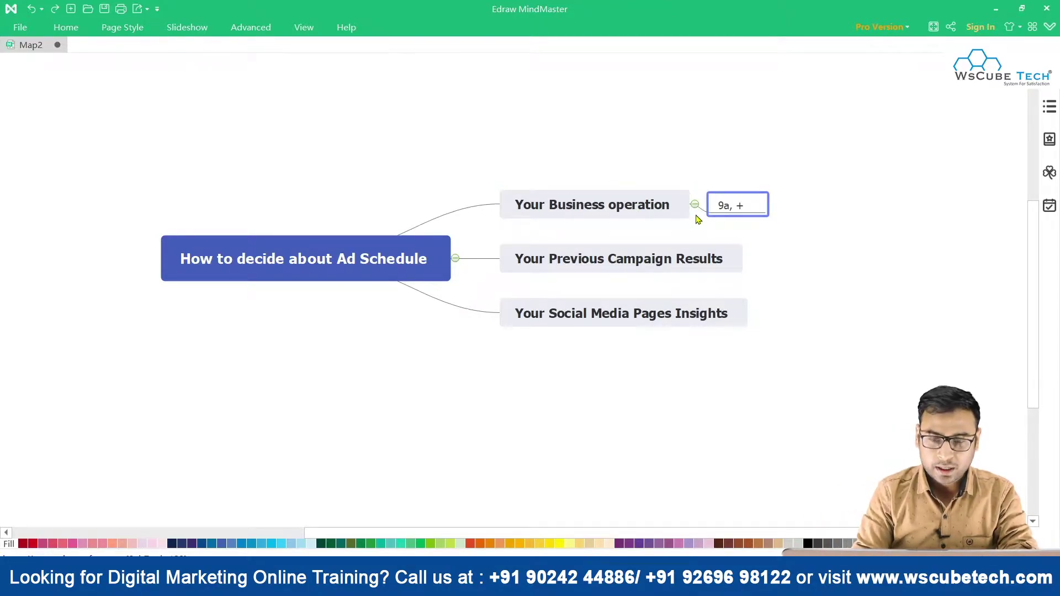
key(BackSpace)
key(BackSpace)
key(BackSpace)
text(m - )
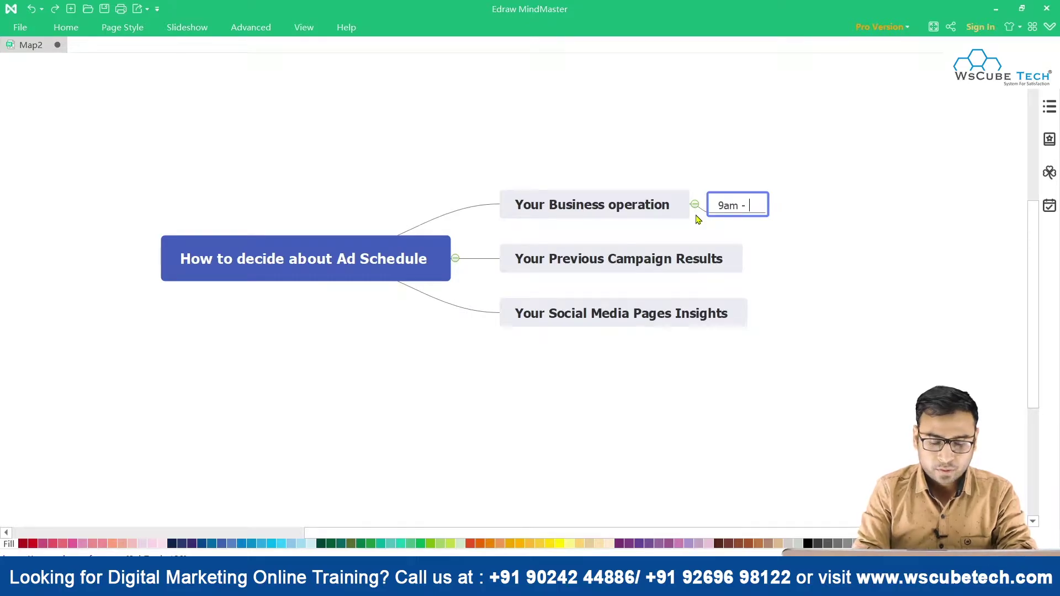
text(1)
key(BackSpace)
text(9pm)
key(BackSpace)
key(BackSpace)
text(pm ,)
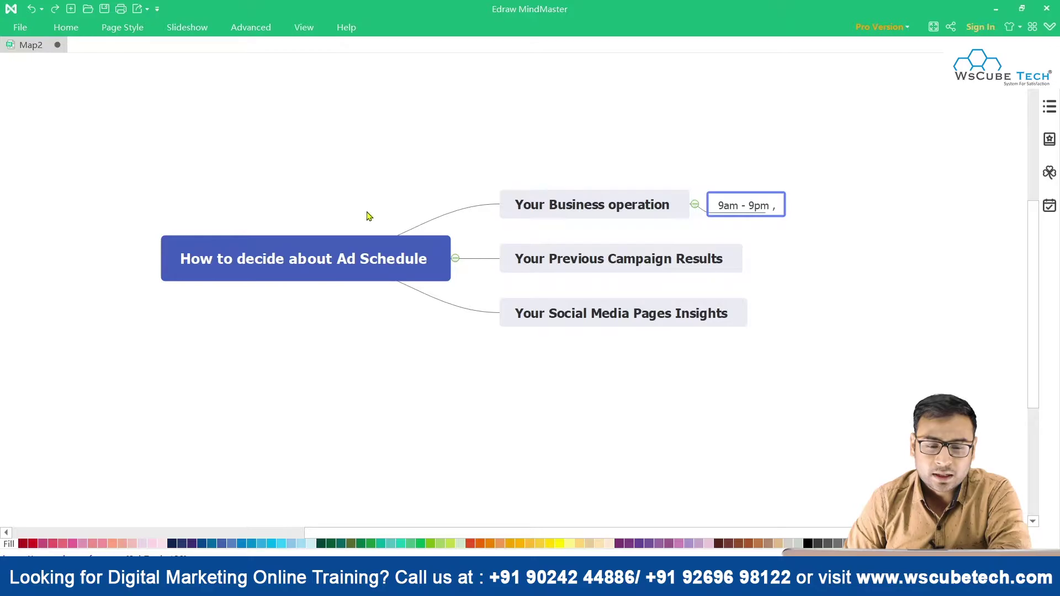
click(326, 241)
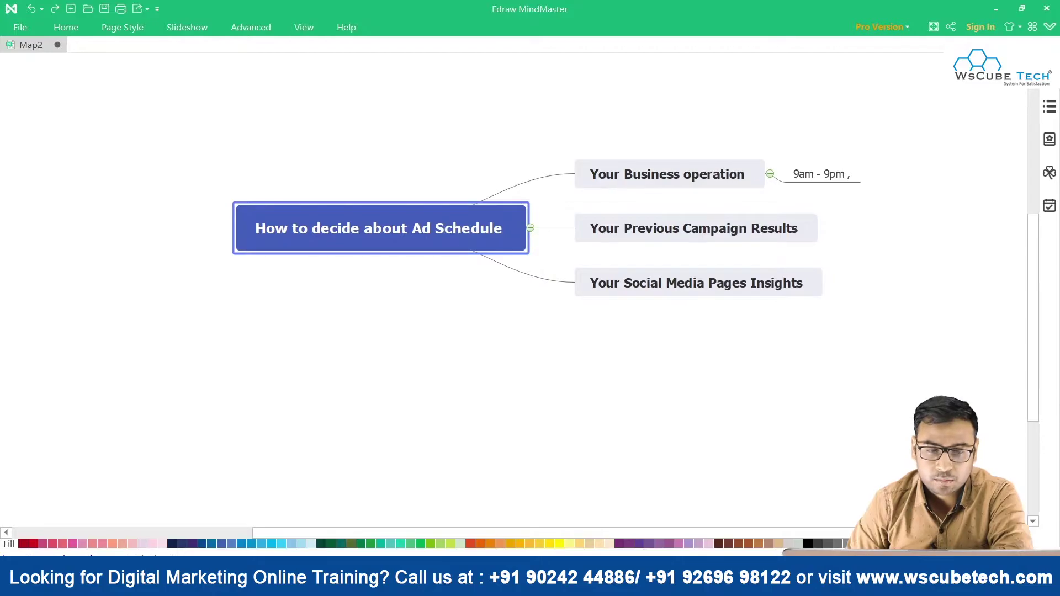
click(519, 577)
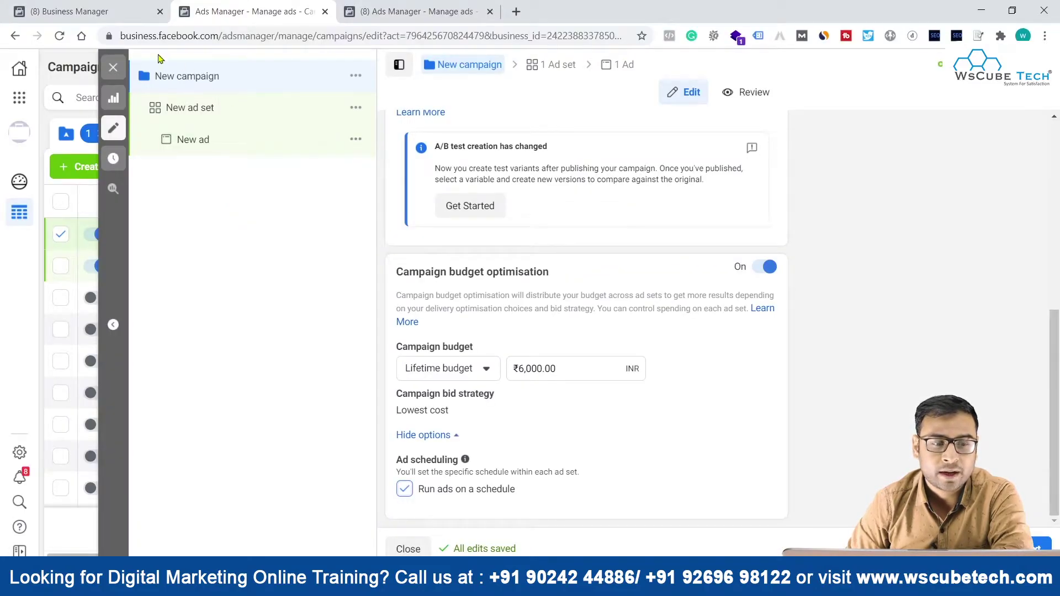
Open the '(8) Ads Manager - Manage ads' tab and scroll across the Ads table.
click(357, 14)
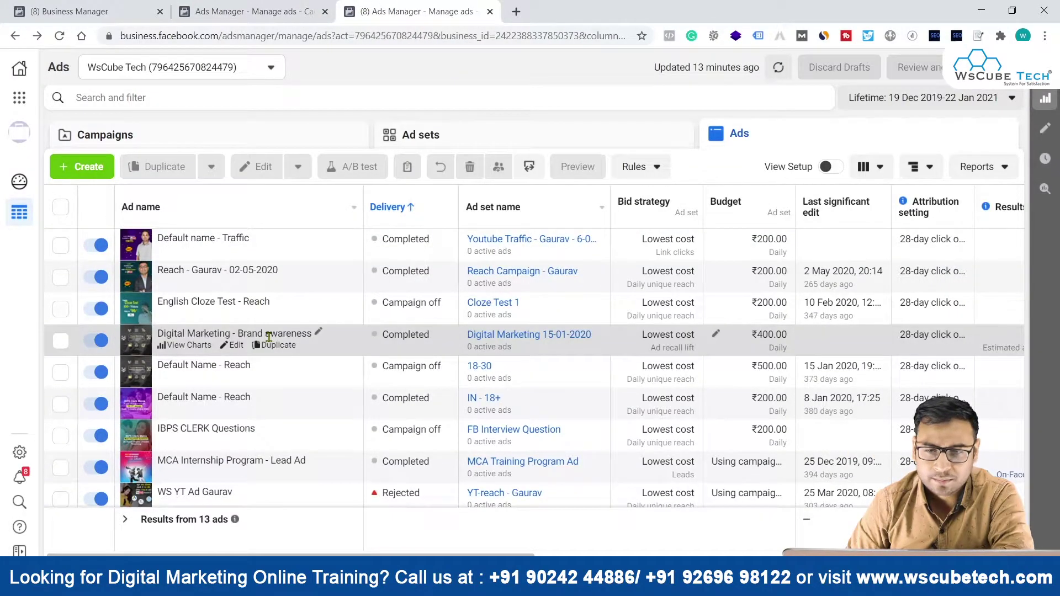
scroll(269, 337, down, 2)
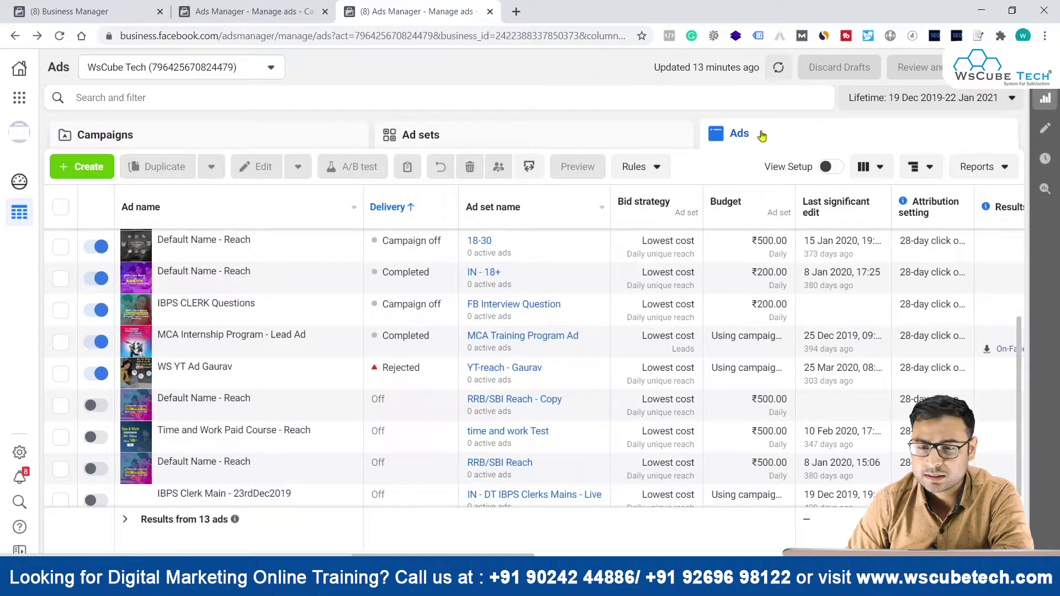
scroll(752, 256, up, 2)
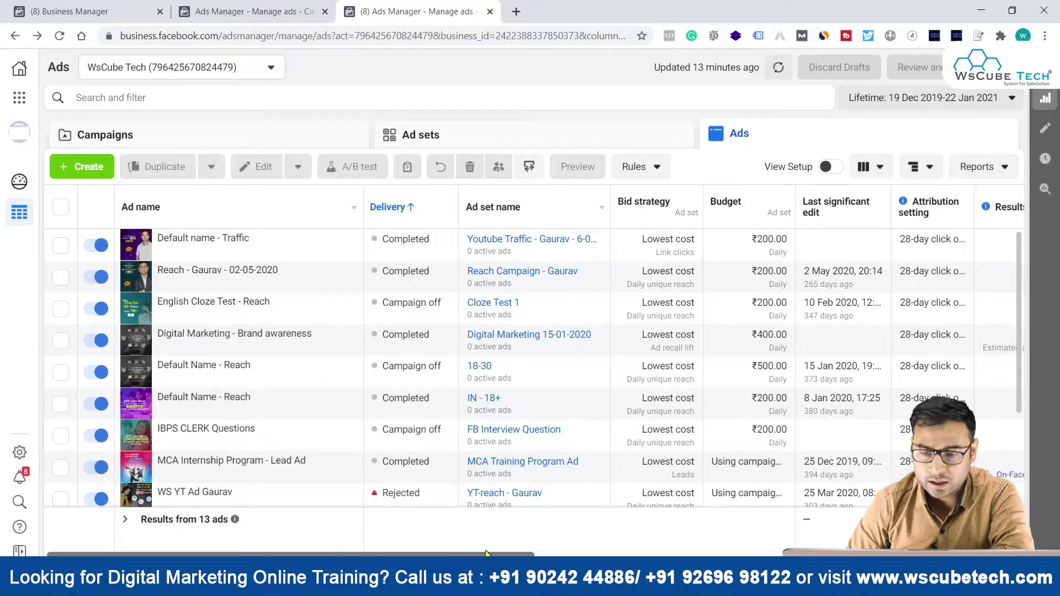
drag(432, 554, 590, 554)
Break down ad results by Delivery > Time of day (ad account time zone).
click(907, 168)
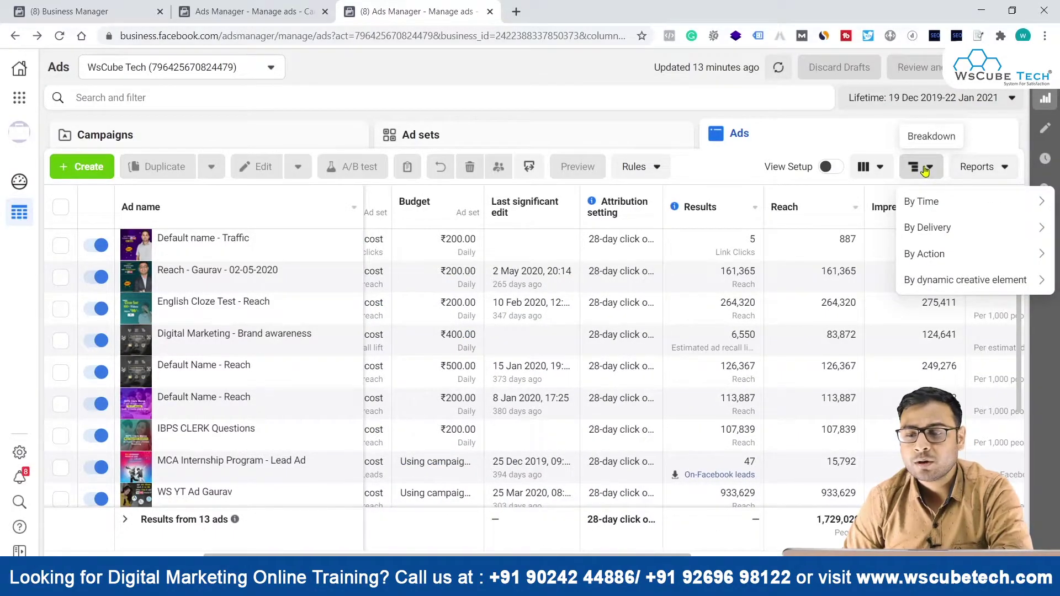
mouse_move(930, 230)
scroll(767, 461, down, 3)
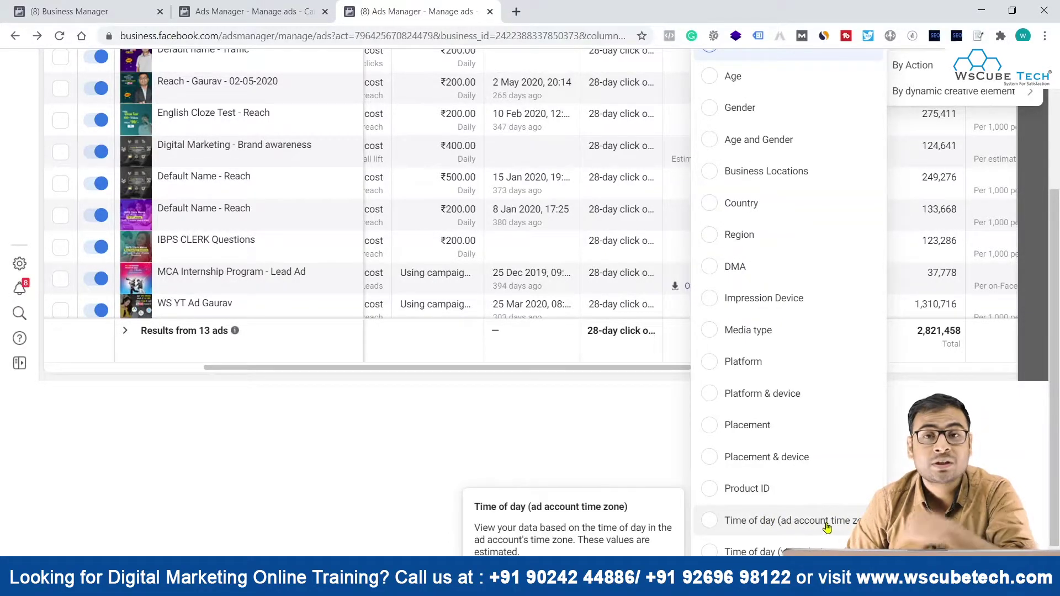
click(753, 522)
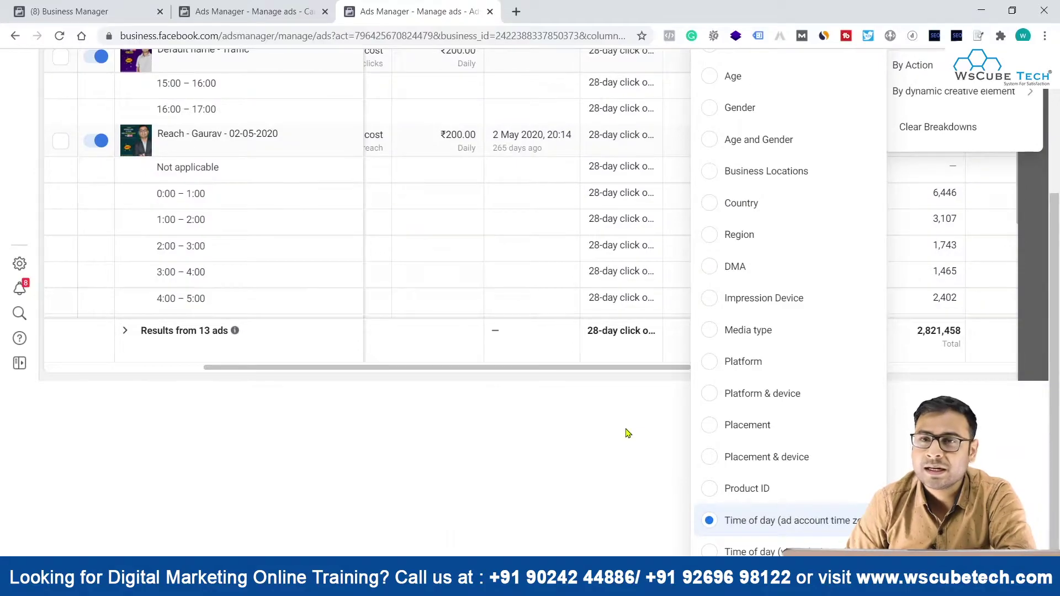
click(608, 414)
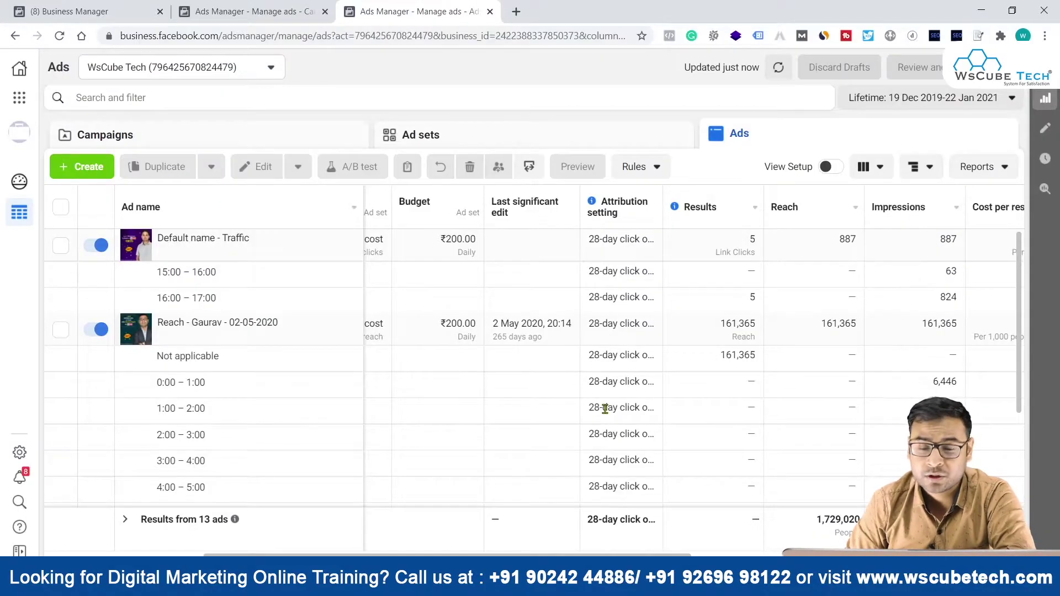
Browse the hourly Impressions rows and highlight the late-morning impression counts.
scroll(594, 341, left, 2)
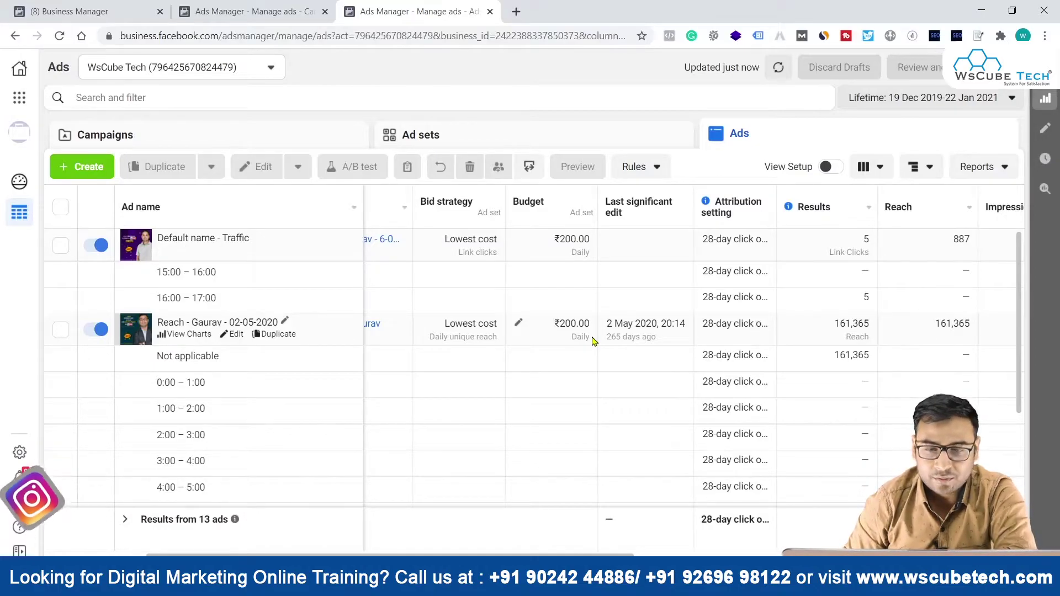
scroll(593, 341, left, 3)
scroll(593, 341, left, 2)
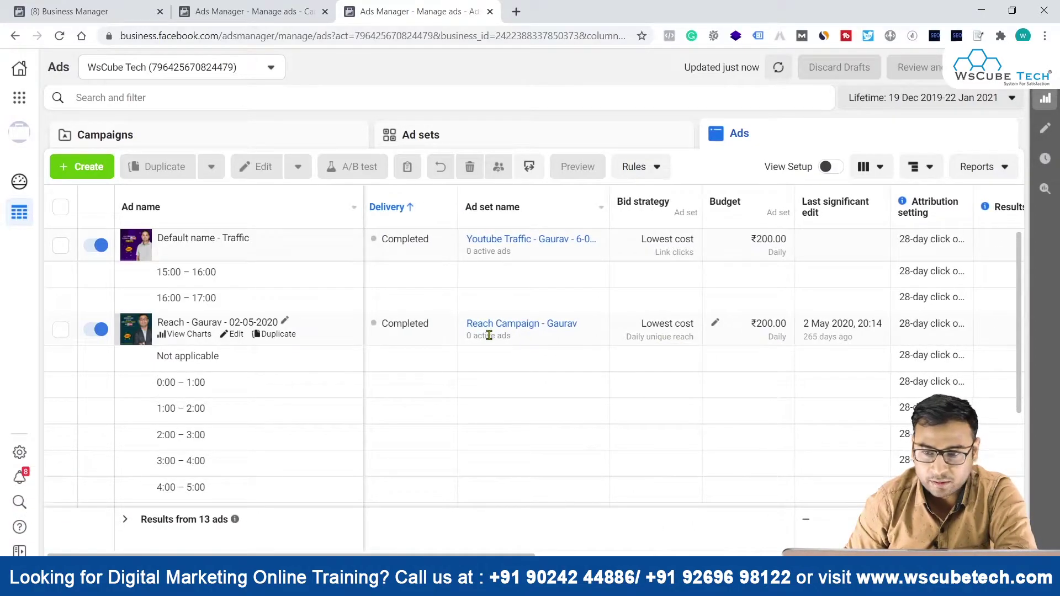
scroll(307, 369, down, 2)
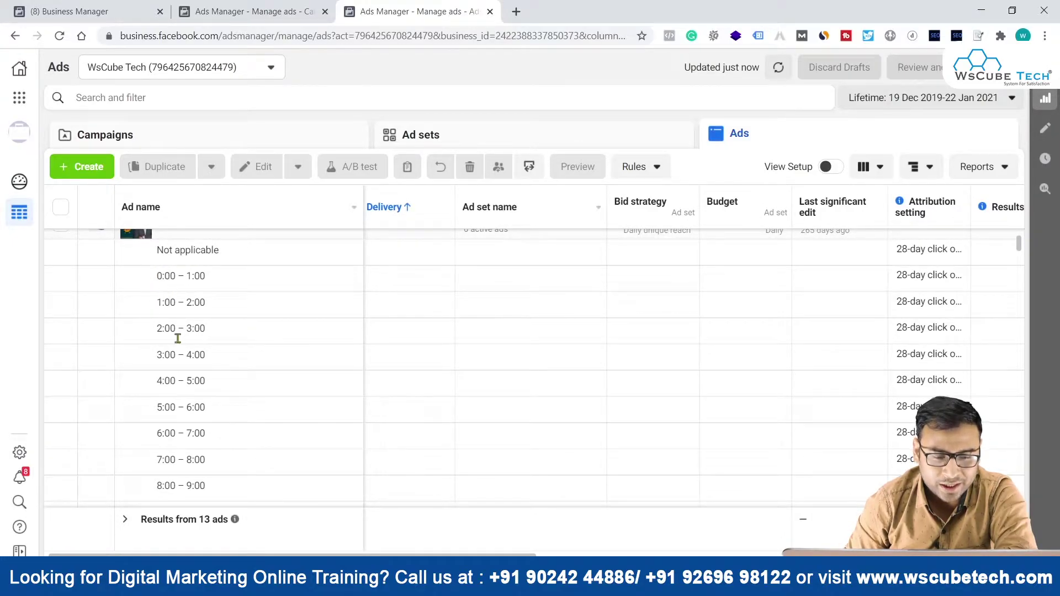
scroll(255, 371, down, 3)
scroll(254, 371, down, 8)
scroll(253, 371, up, 3)
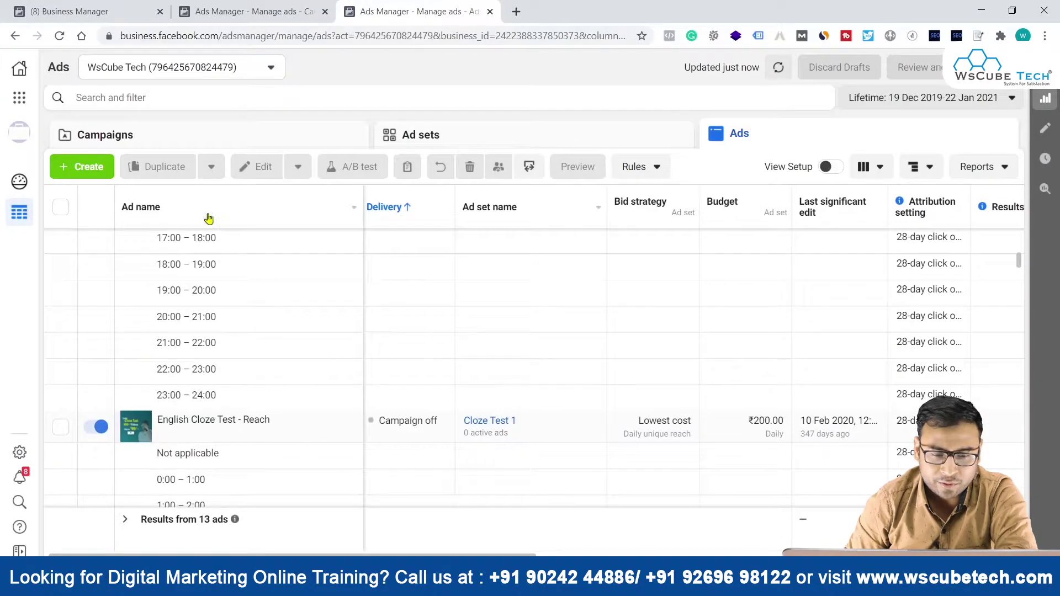
scroll(272, 386, up, 2)
scroll(525, 369, right, 5)
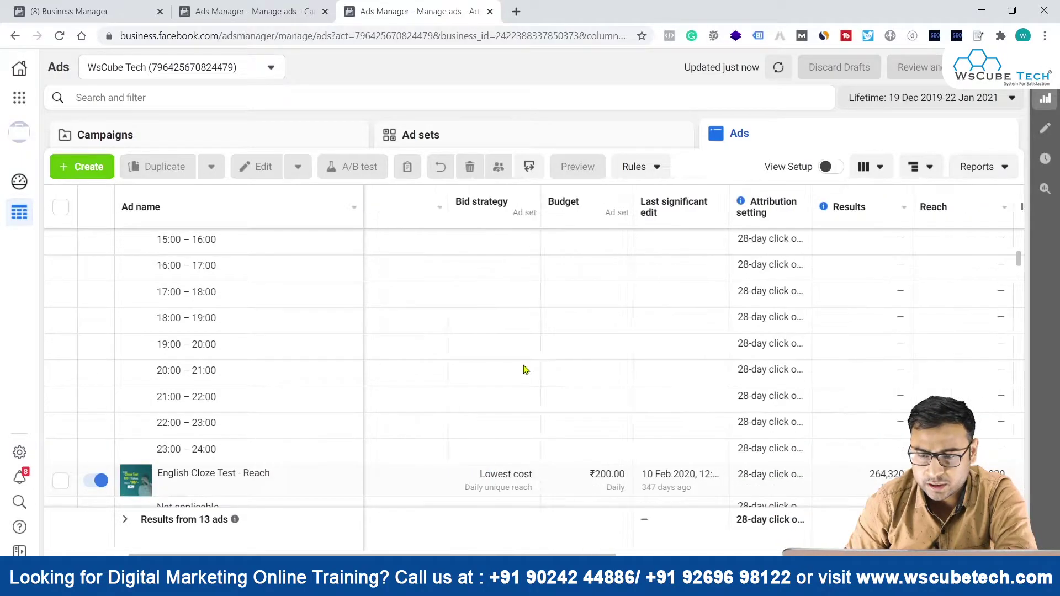
scroll(519, 370, right, 4)
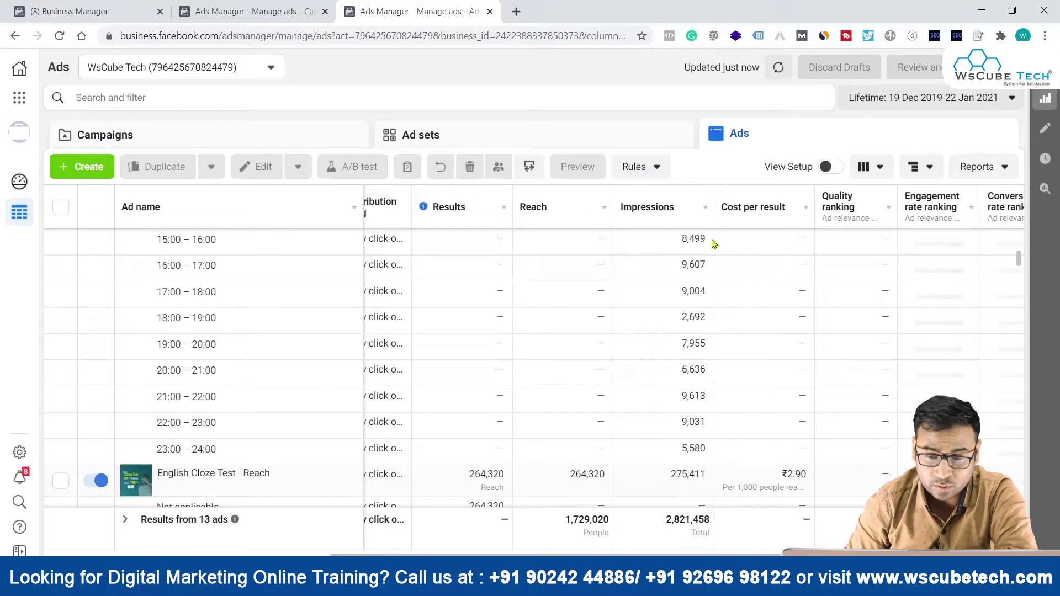
scroll(698, 291, up, 4)
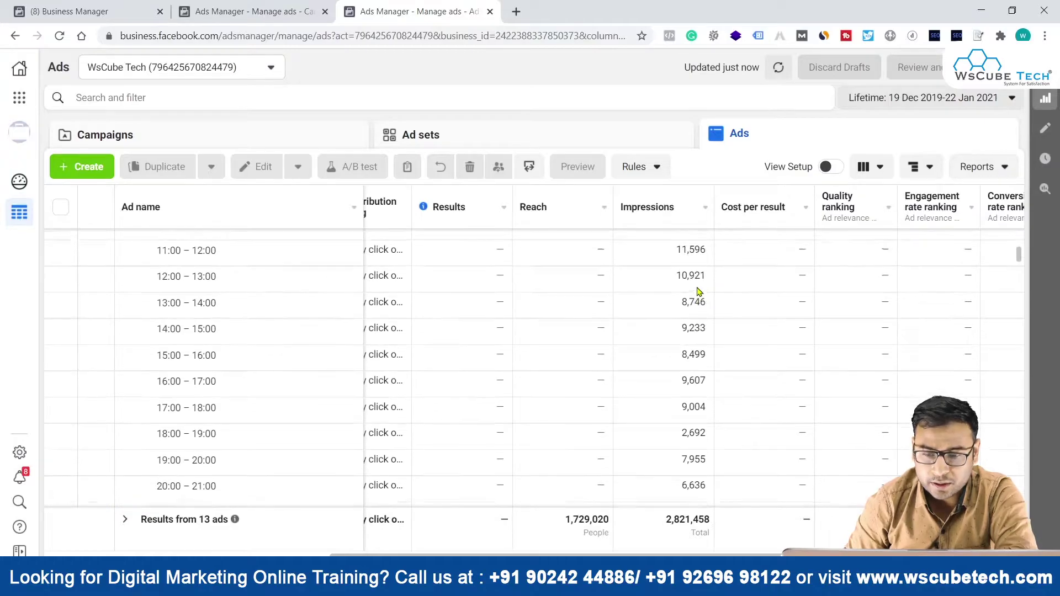
scroll(699, 292, up, 1)
drag(680, 356, 701, 409)
Highlight impressions from 9:00 through 13:00, clear it, and go to the Campaigns level.
scroll(689, 441, up, 5)
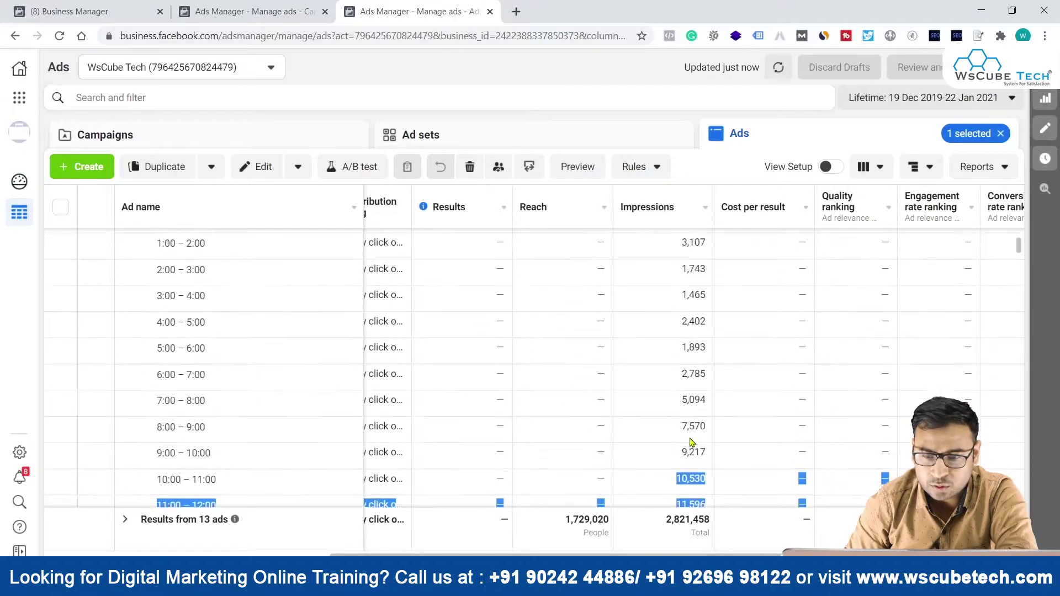
scroll(691, 442, down, 2)
scroll(691, 442, down, 6)
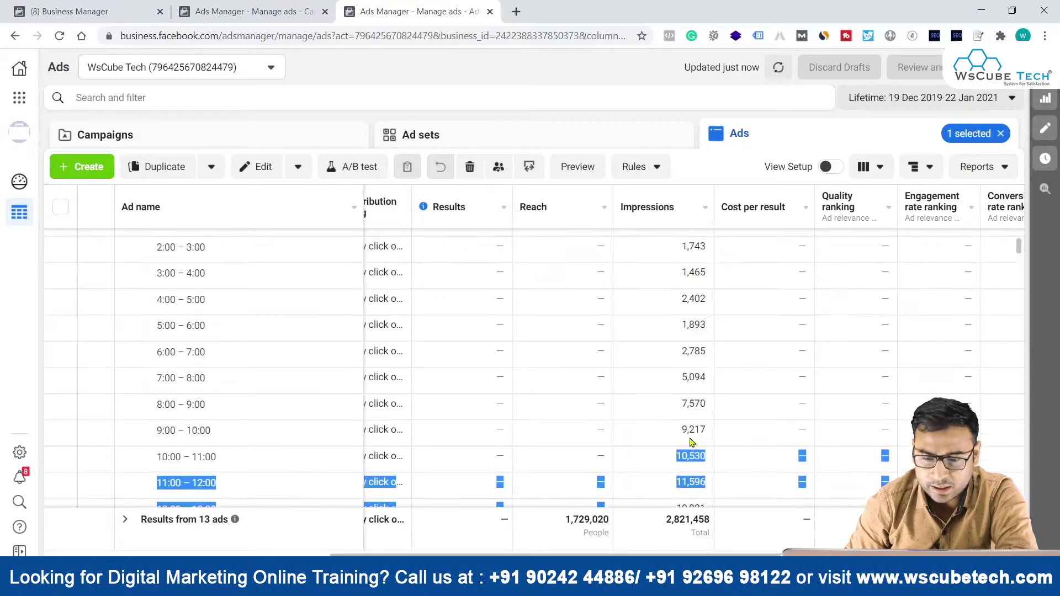
scroll(690, 441, down, 1)
scroll(702, 431, up, 3)
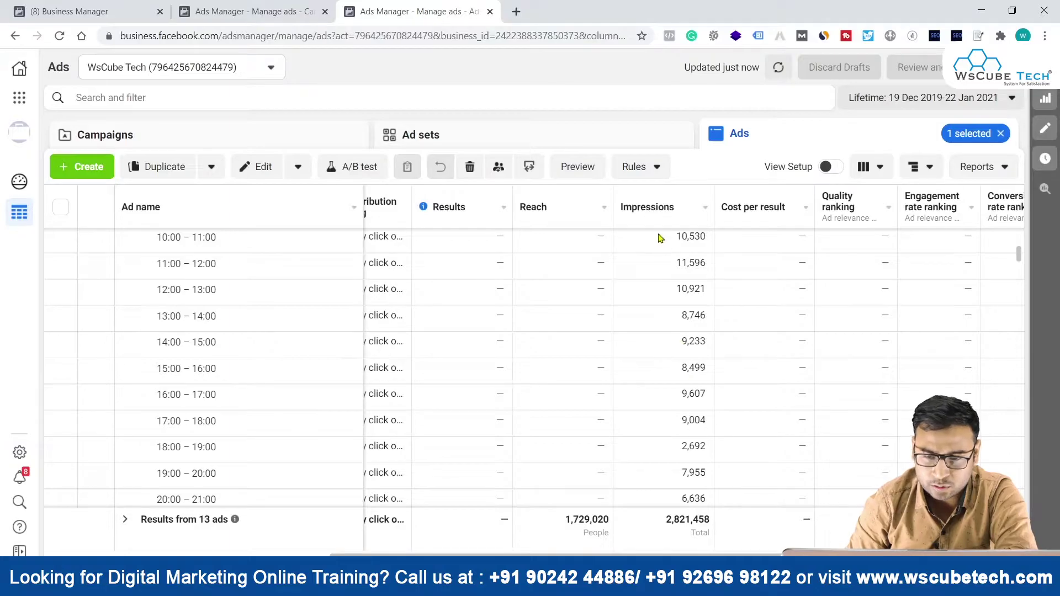
scroll(660, 290, up, 3)
drag(681, 287, 719, 500)
scroll(715, 381, down, 3)
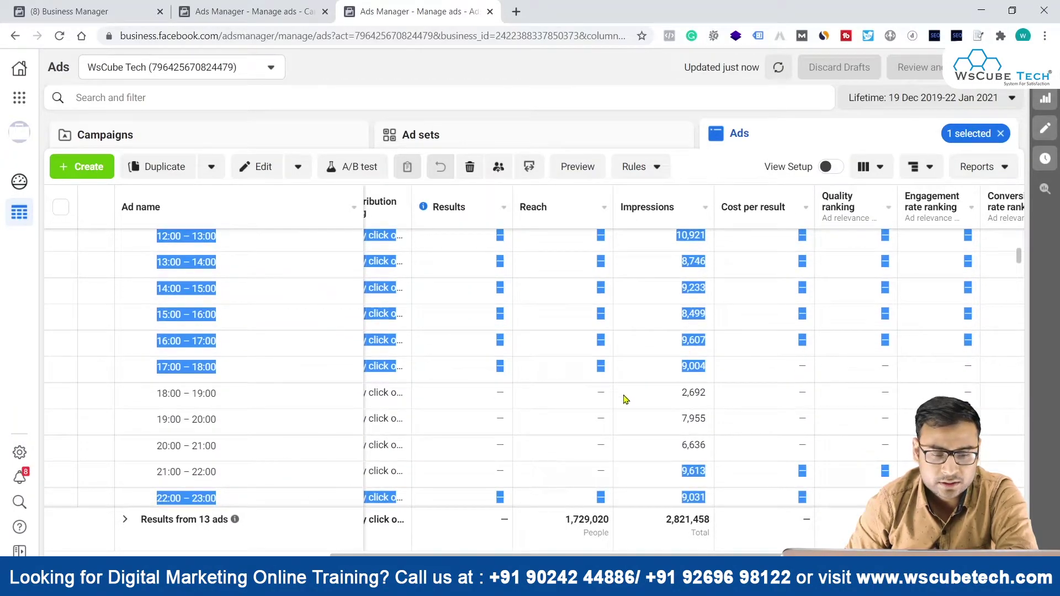
click(619, 413)
scroll(628, 404, up, 3)
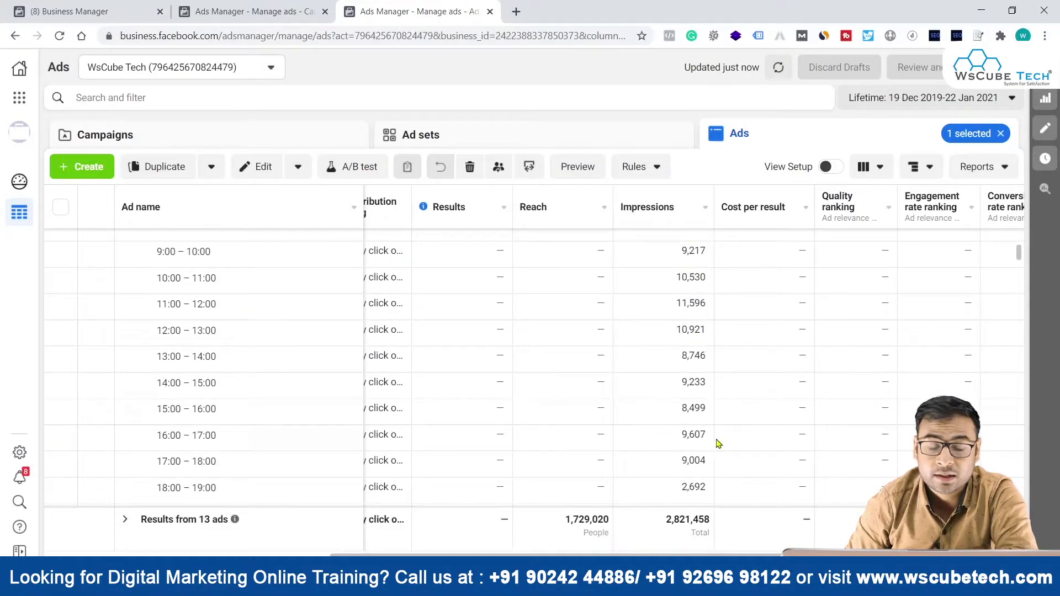
key(alt+Left)
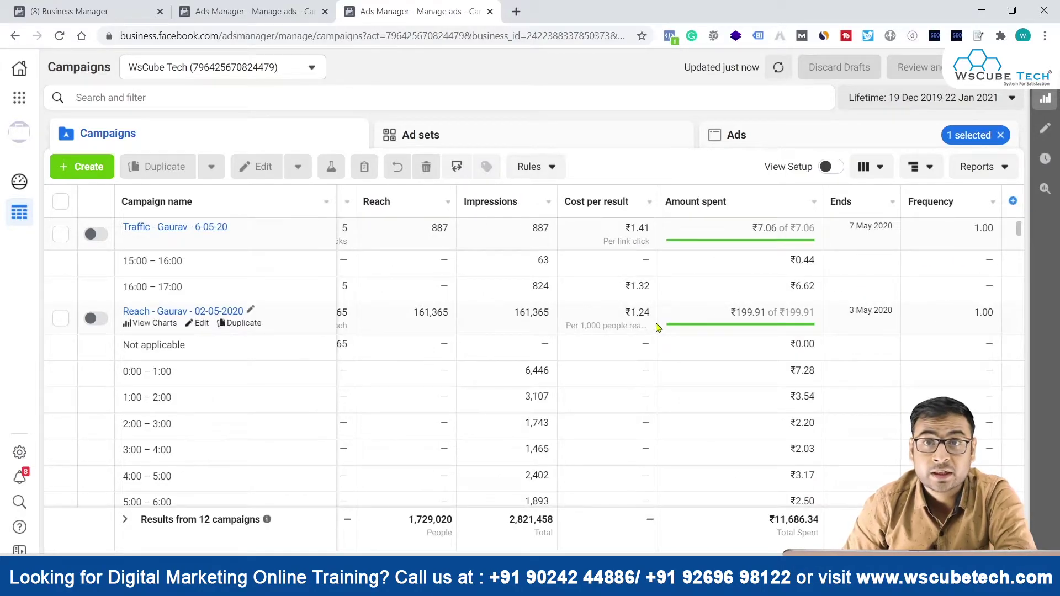
scroll(657, 328, down, 3)
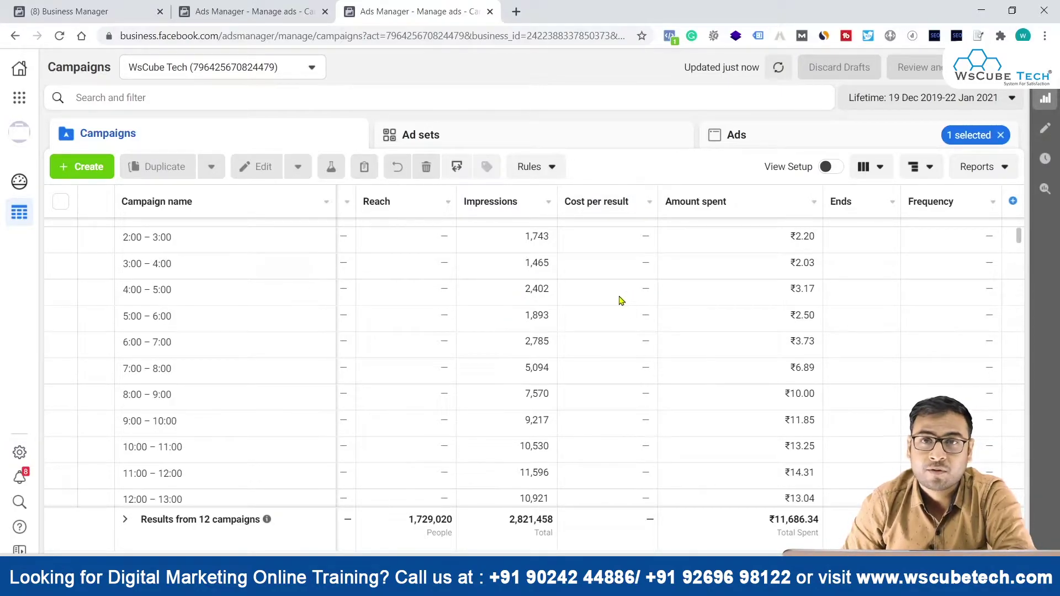
scroll(606, 412, down, 3)
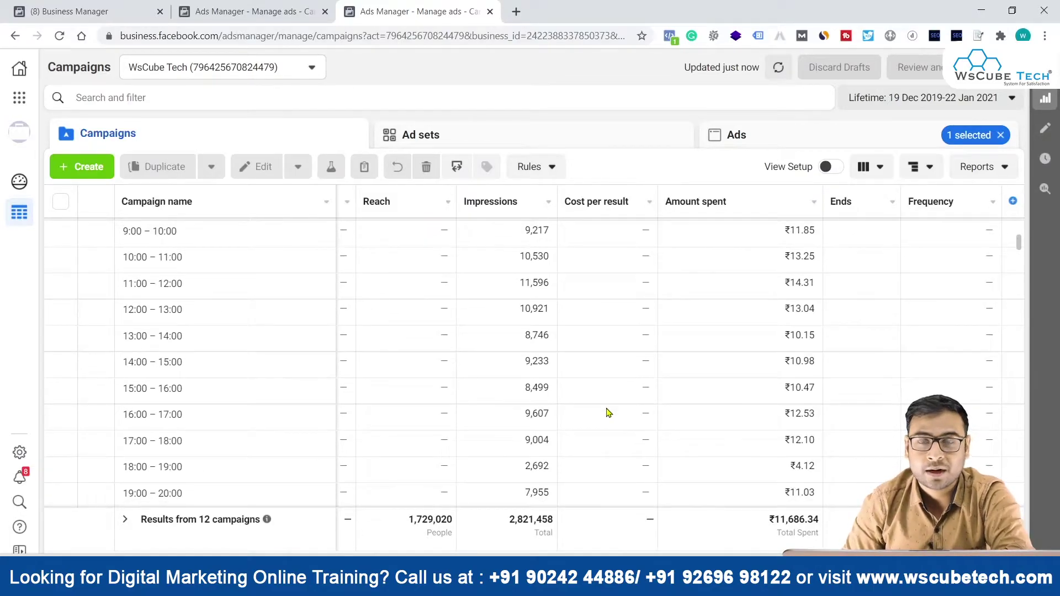